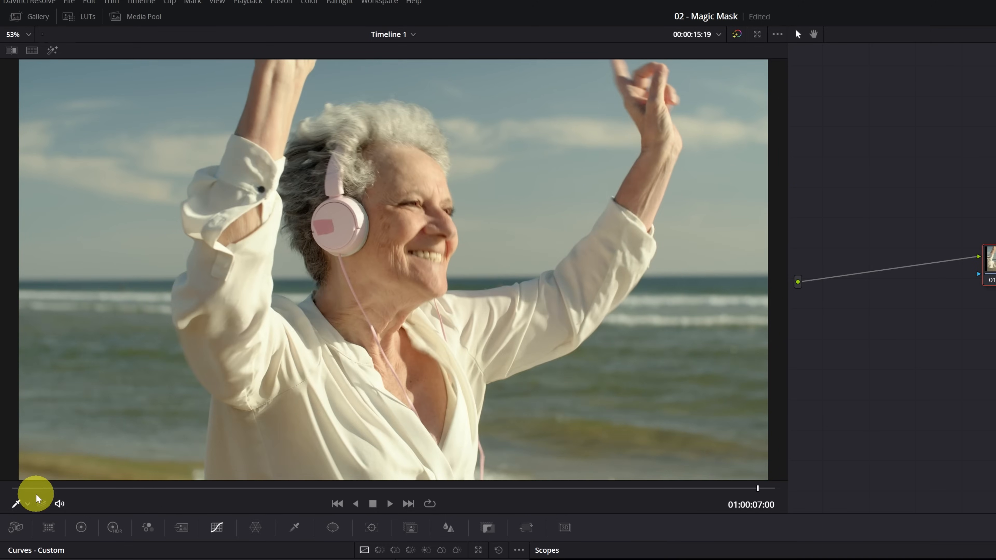
Move the playhead to the frame at 01:00:04:17, where the woman raises both arms, and open Magic Mask.
left_click_drag(78, 487, 503, 486)
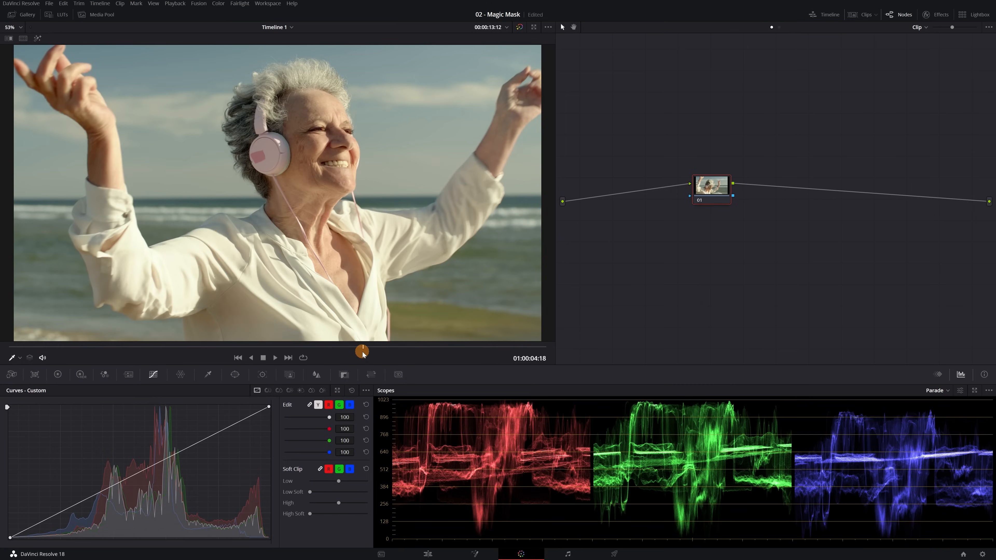
left_click_drag(363, 354, 362, 355)
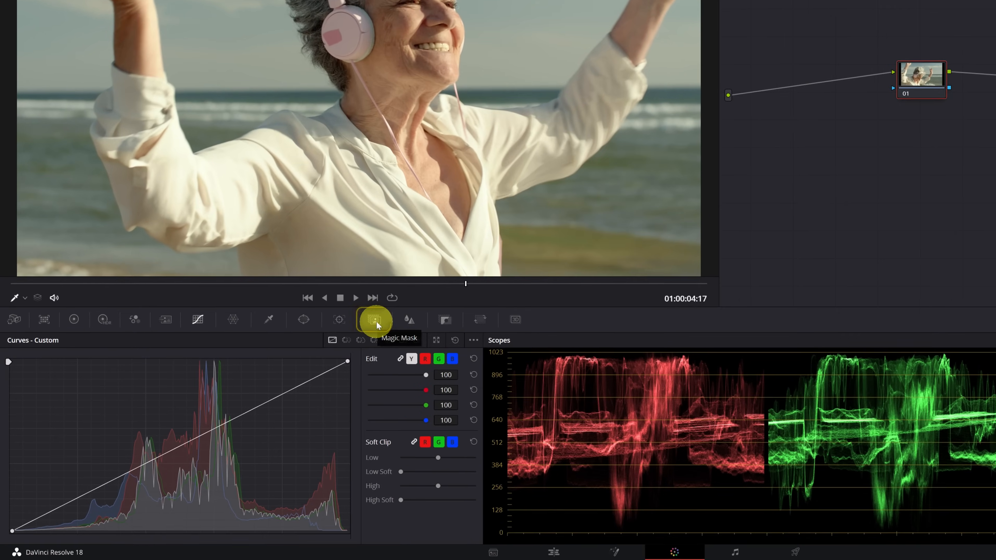
left_click(376, 321)
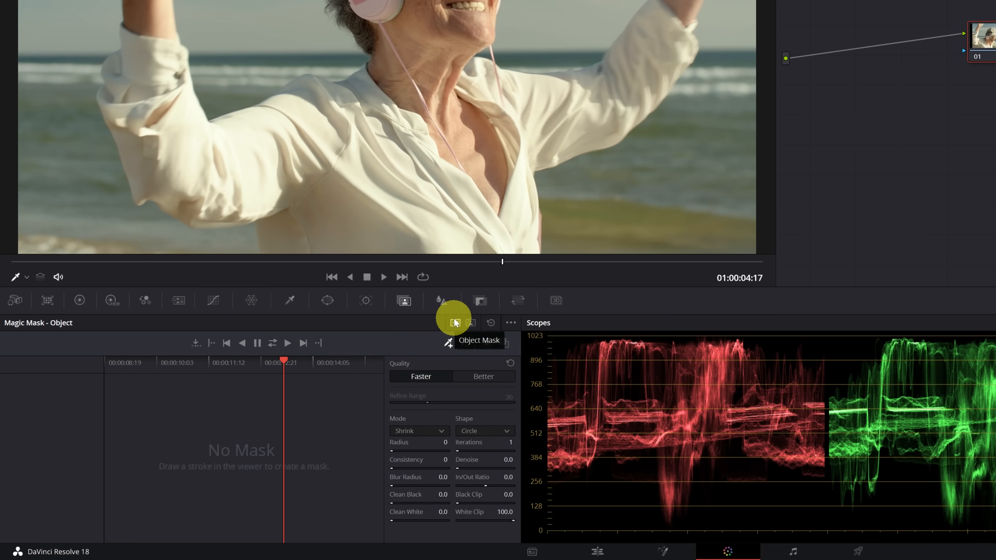
Review Magic Mask's Person mode and its list of maskable features, and return to Object mode with the add-stroke tool.
left_click(470, 323)
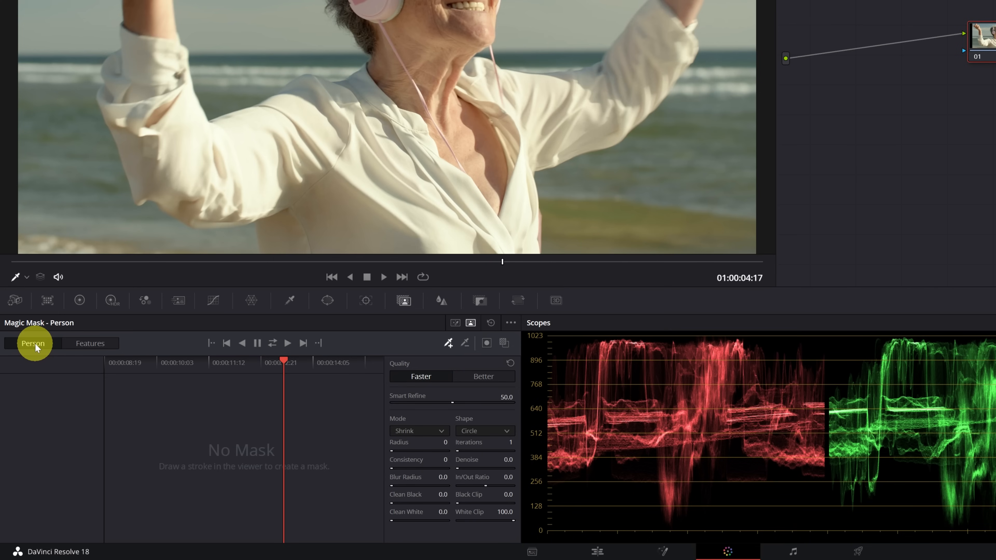
left_click(93, 344)
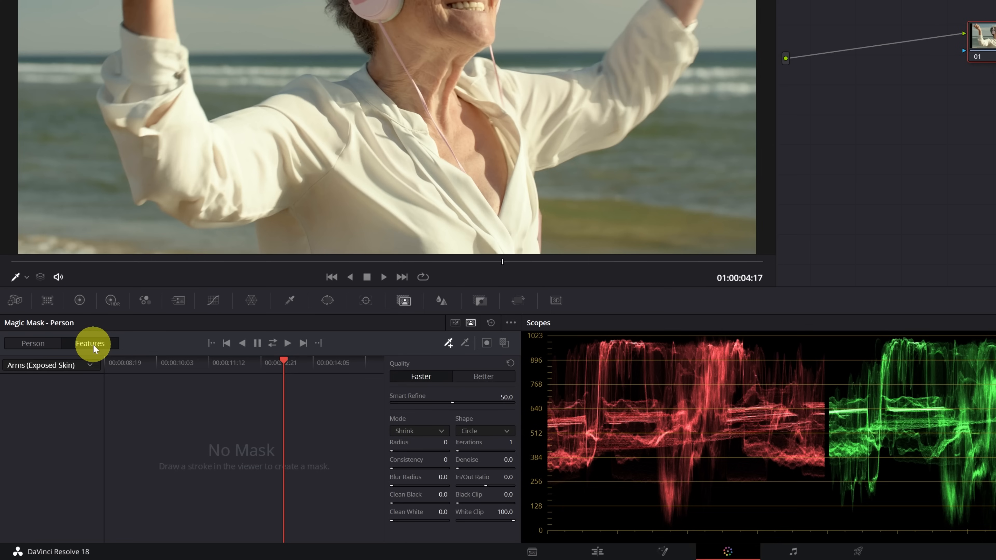
left_click(90, 366)
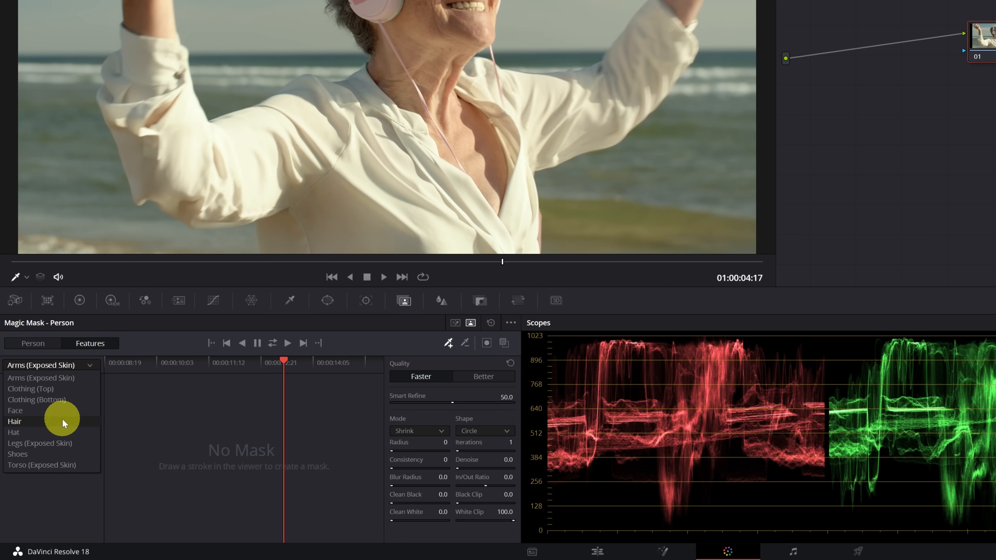
left_click(34, 344)
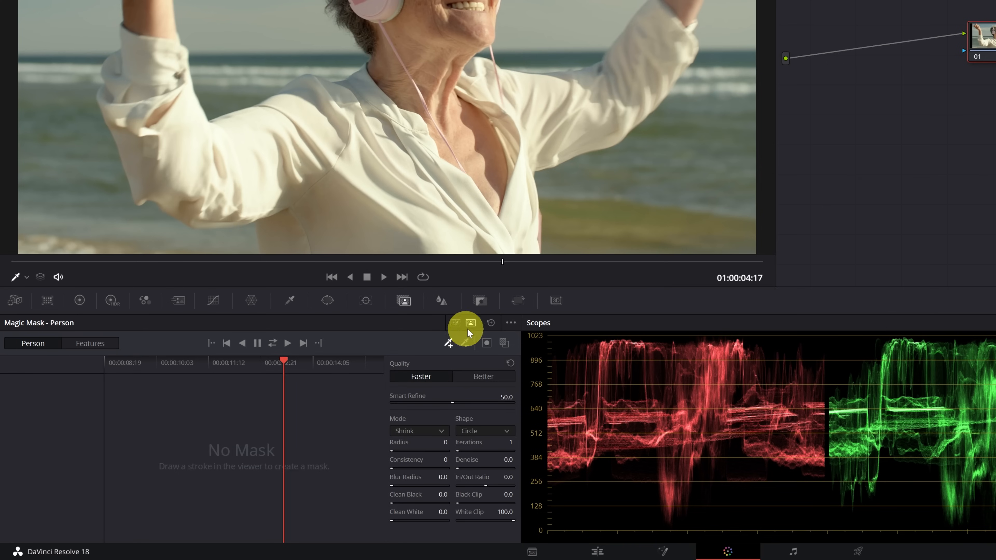
left_click(456, 322)
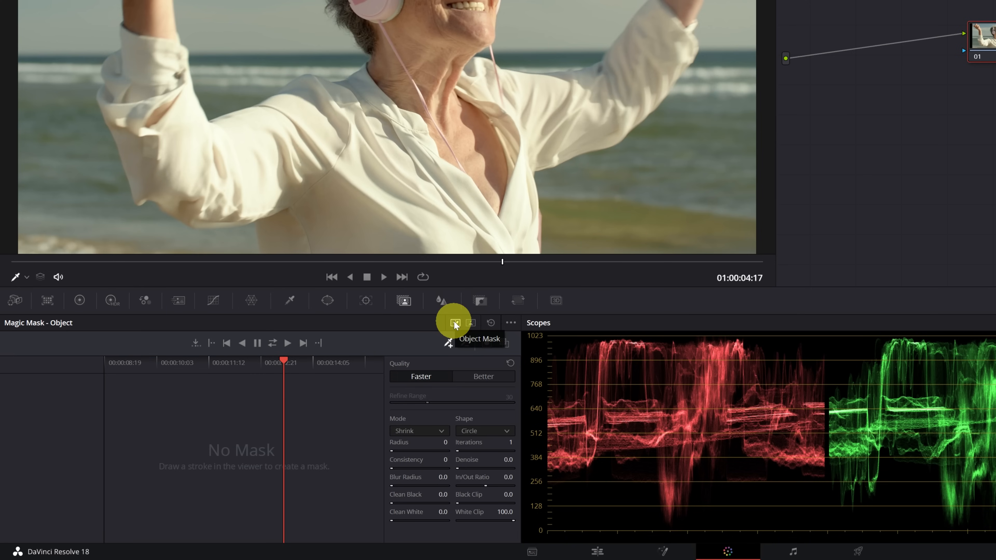
left_click(448, 344)
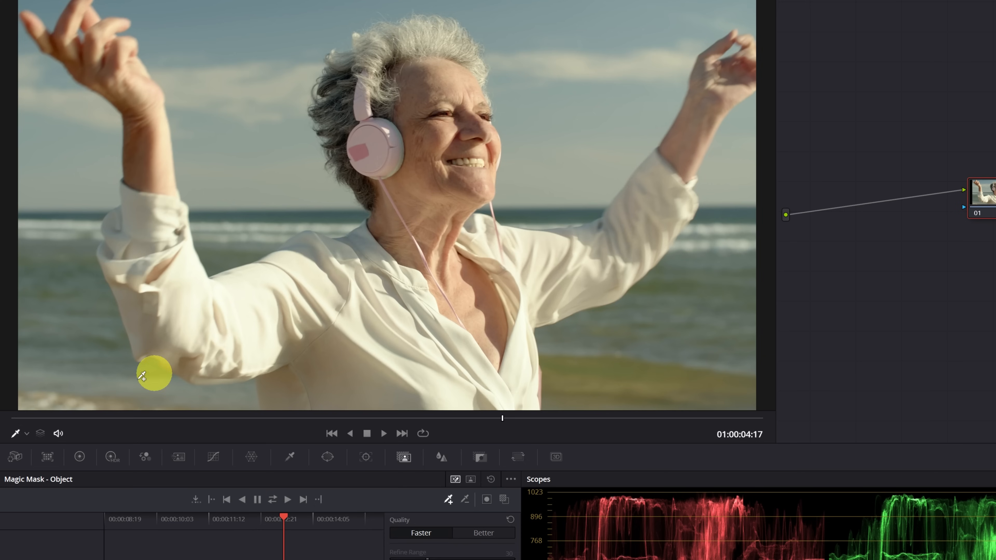
left_click(27, 434)
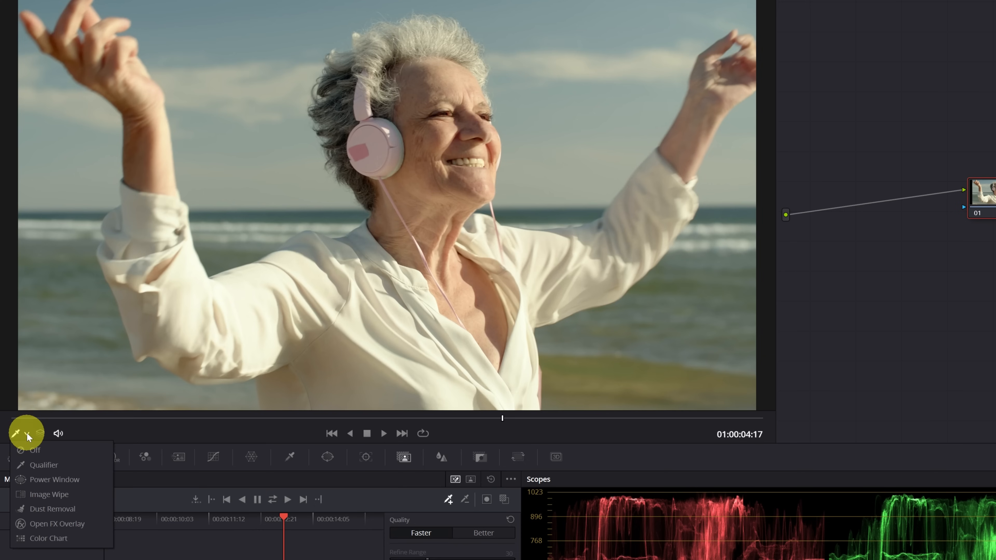
left_click(46, 452)
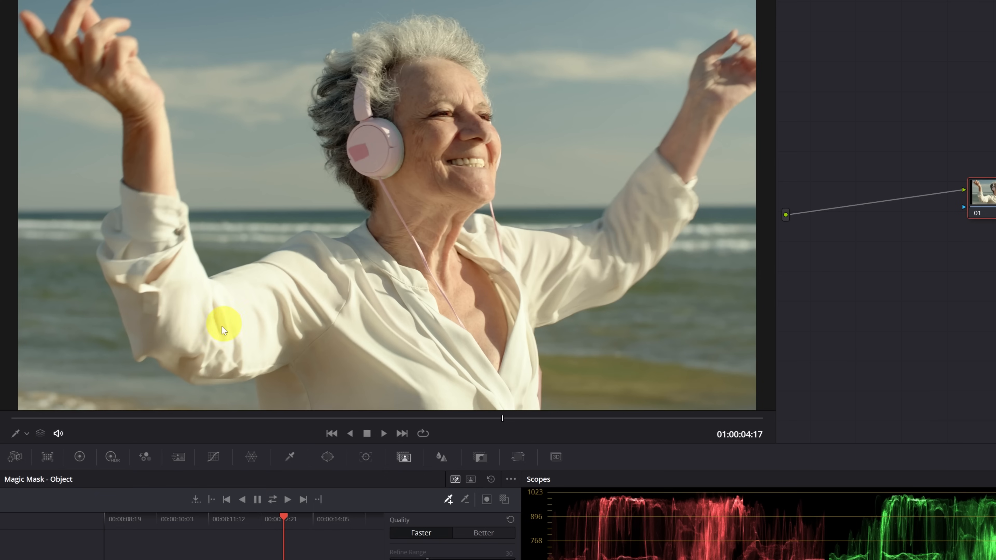
left_click(26, 431)
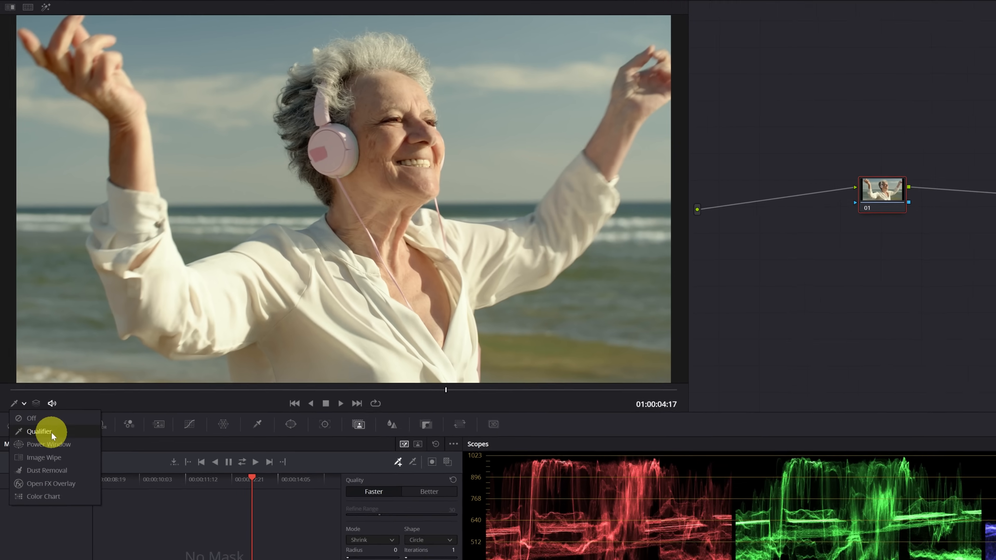
left_click(50, 460)
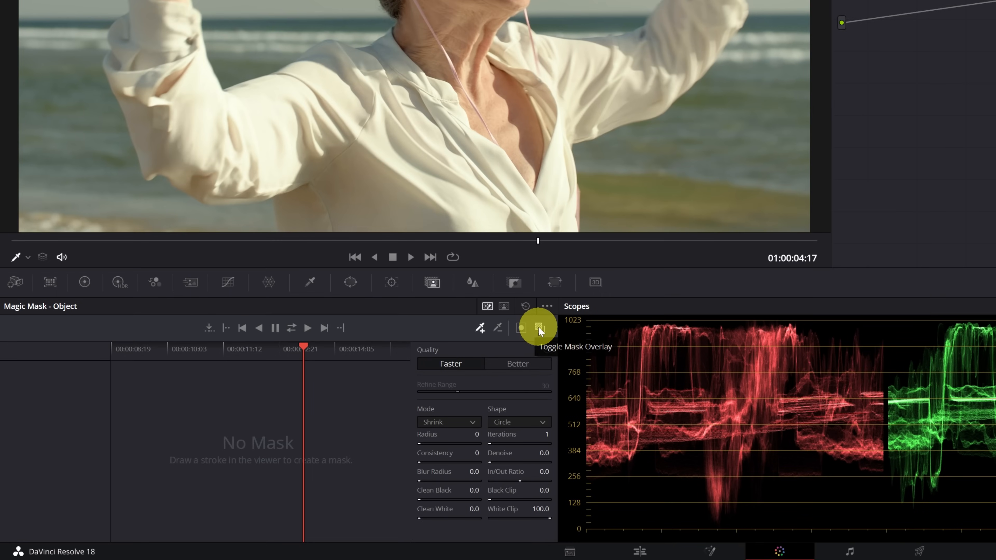
Show the mask overlay and paint one continuous stroke over the woman's hair, face, headphones, both arms and torso.
left_click(503, 343)
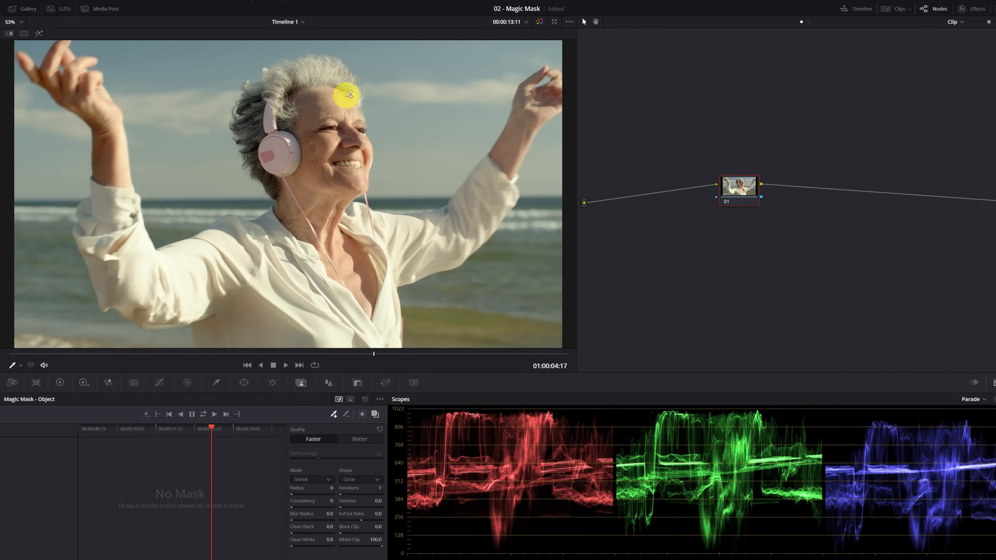
mouse_move(367, 97)
left_mouse_down()
mouse_move(399, 79)
mouse_move(397, 59)
mouse_move(362, 52)
mouse_move(331, 60)
mouse_move(312, 86)
mouse_move(406, 88)
mouse_move(448, 112)
mouse_move(455, 144)
mouse_move(350, 135)
mouse_move(357, 167)
mouse_move(329, 108)
mouse_move(345, 164)
mouse_move(456, 165)
mouse_move(390, 274)
mouse_move(226, 319)
mouse_move(173, 297)
mouse_move(144, 111)
mouse_move(121, 58)
mouse_move(95, 19)
mouse_move(89, 68)
mouse_move(63, 37)
mouse_move(141, 158)
mouse_move(144, 293)
mouse_move(246, 346)
mouse_move(408, 392)
mouse_move(504, 392)
mouse_move(491, 286)
mouse_move(645, 200)
mouse_move(724, 71)
mouse_move(698, 73)
mouse_move(540, 253)
mouse_move(453, 233)
mouse_move(204, 295)
left_mouse_up()
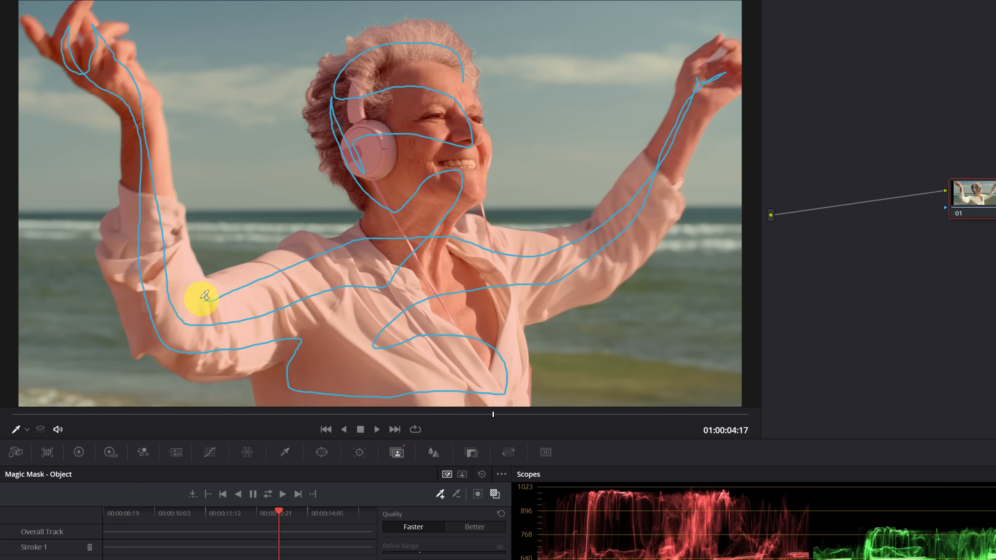
Set the Magic Mask quality to Better and compare the mask edges around the hair and neck.
scroll(341, 157, "up", 4)
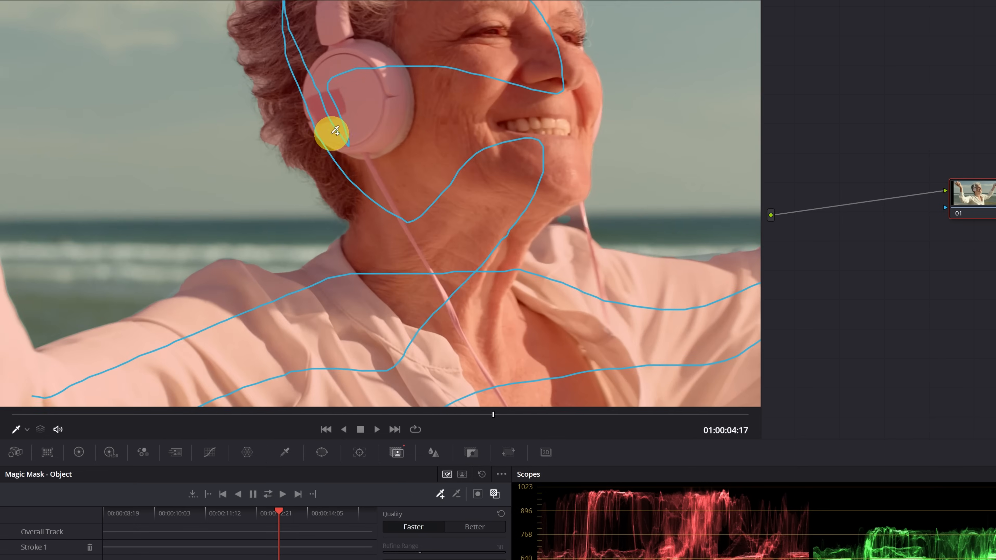
left_click_drag(335, 136, 496, 309)
scroll(424, 249, "up", 4)
left_click_drag(423, 282, 461, 220)
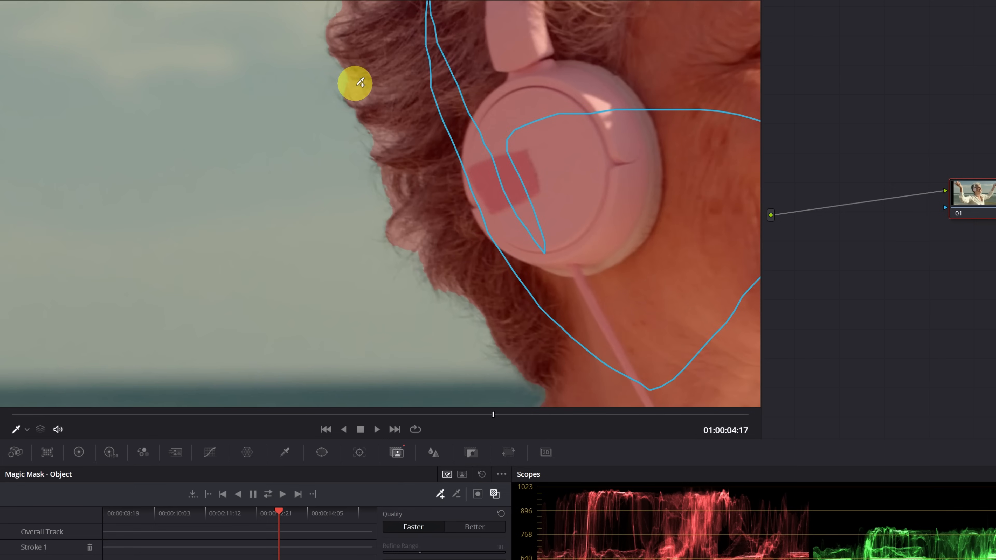
left_click_drag(534, 304, 508, 168)
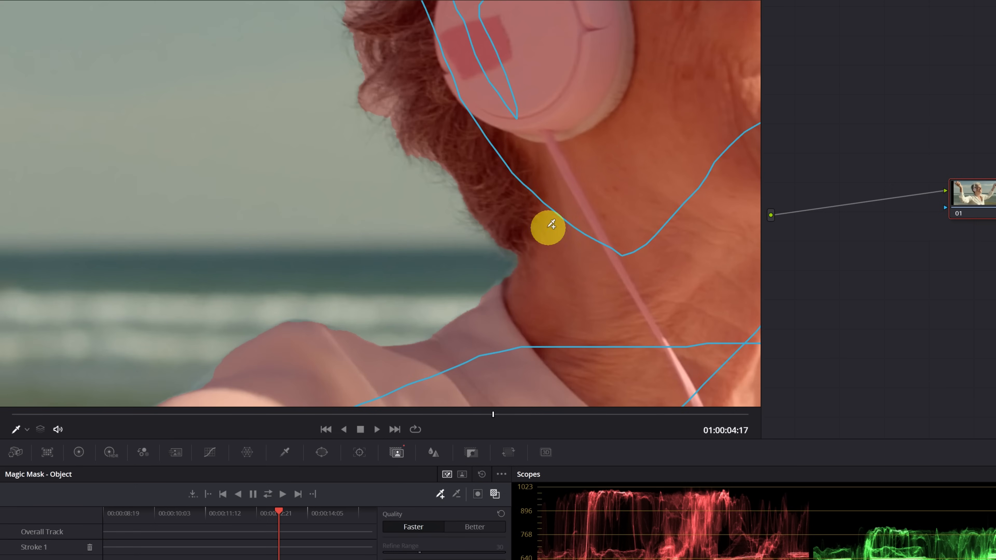
left_click_drag(309, 324, 429, 237)
left_click_drag(505, 226, 453, 404)
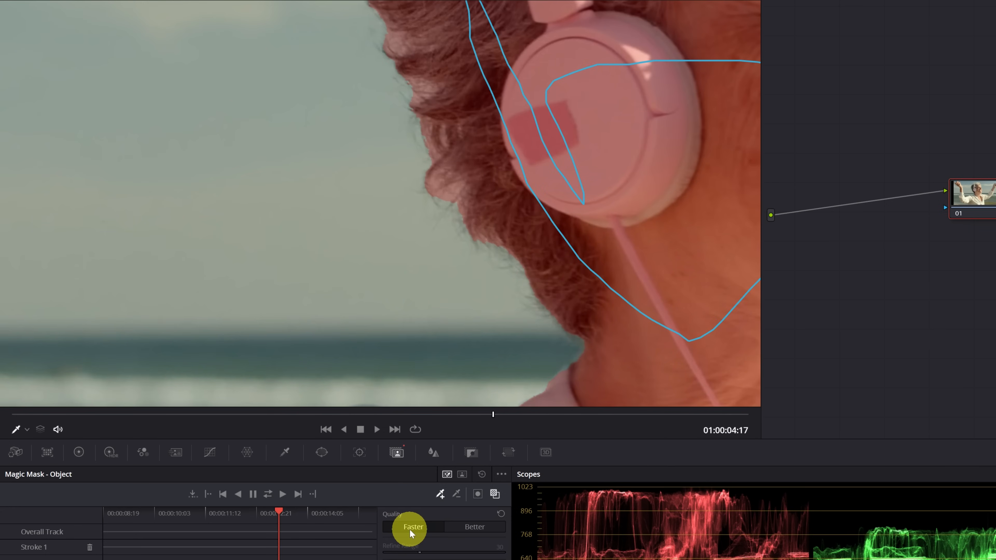
left_click(481, 531)
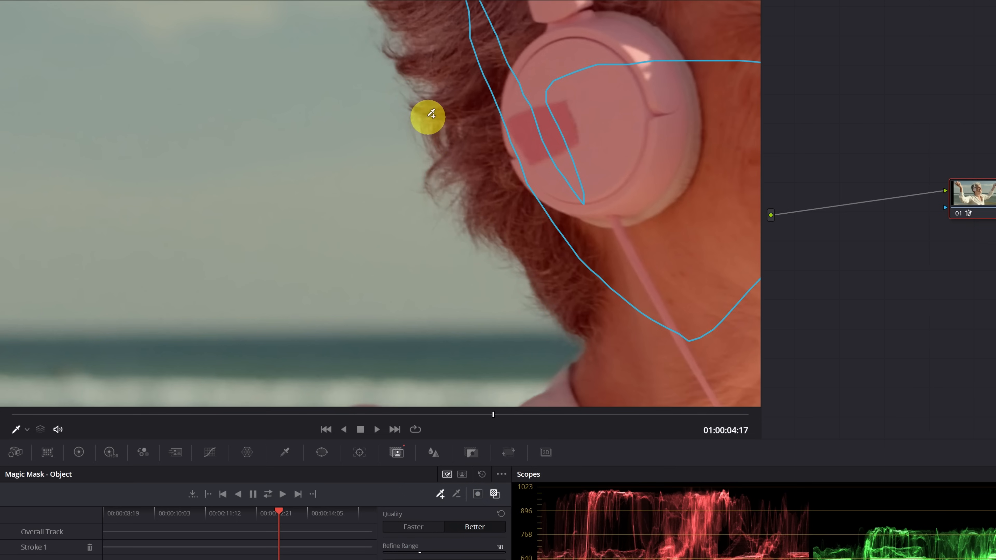
left_click_drag(555, 302, 566, 100)
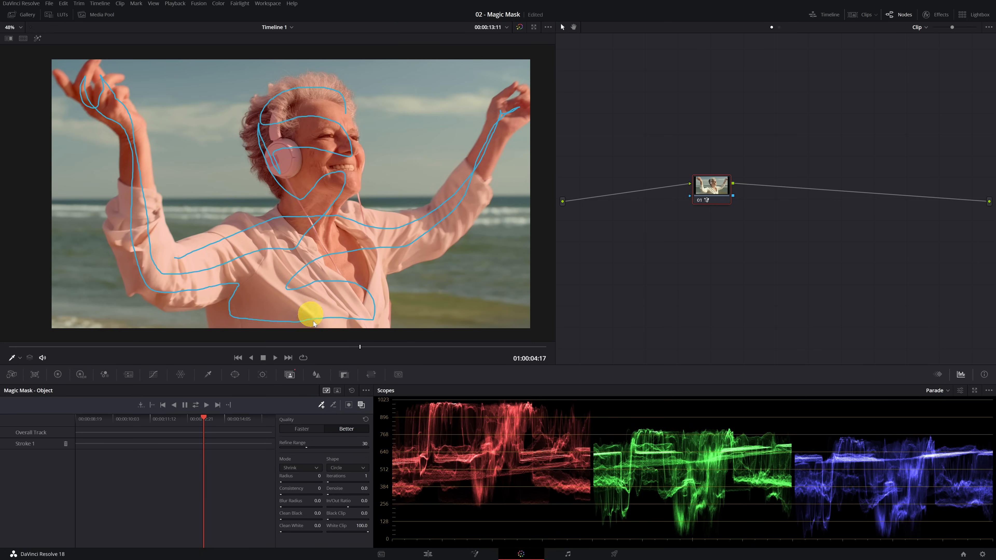
Compare the frame with and without the mask overlay, check an earlier frame, and return to the frame with the stroke.
left_click(361, 406)
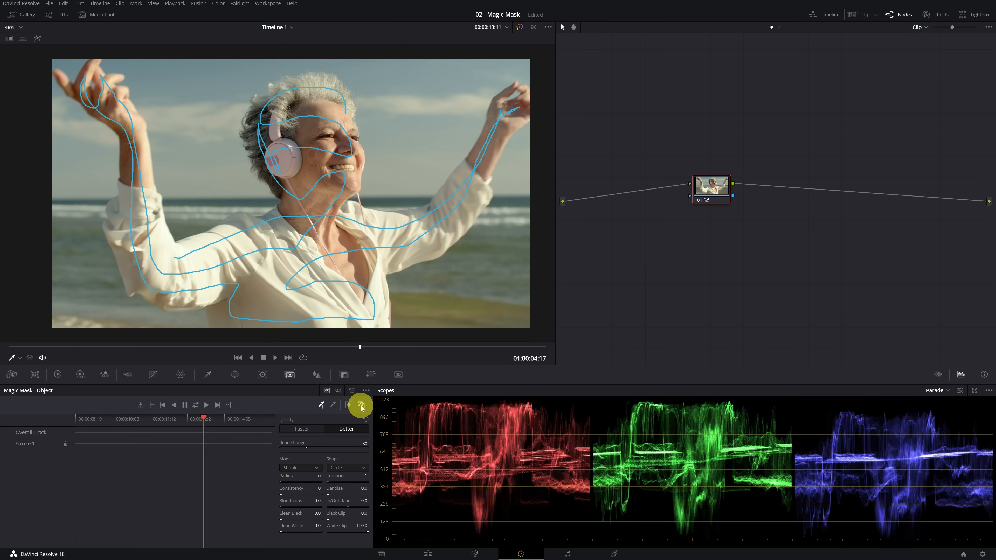
left_click(360, 406)
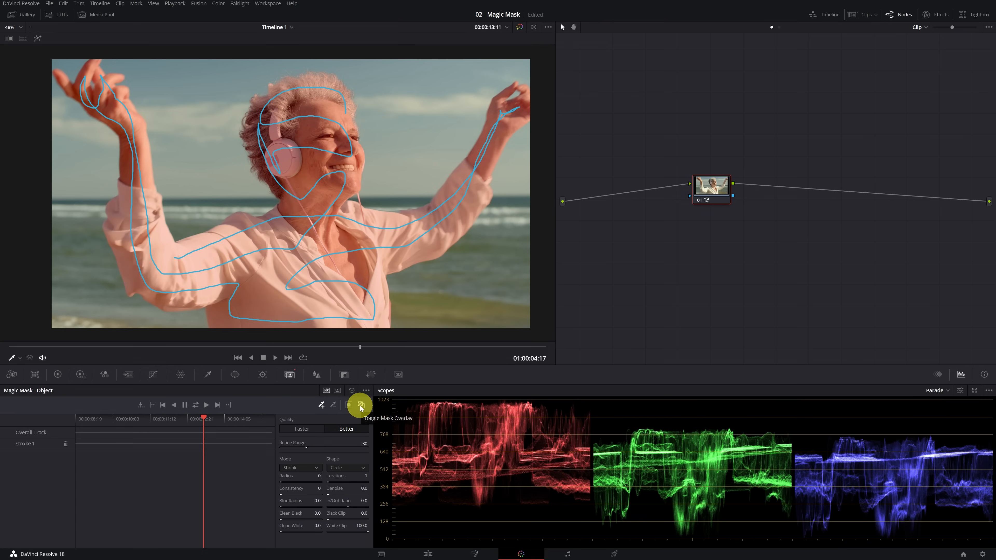
left_click_drag(200, 415, 191, 418)
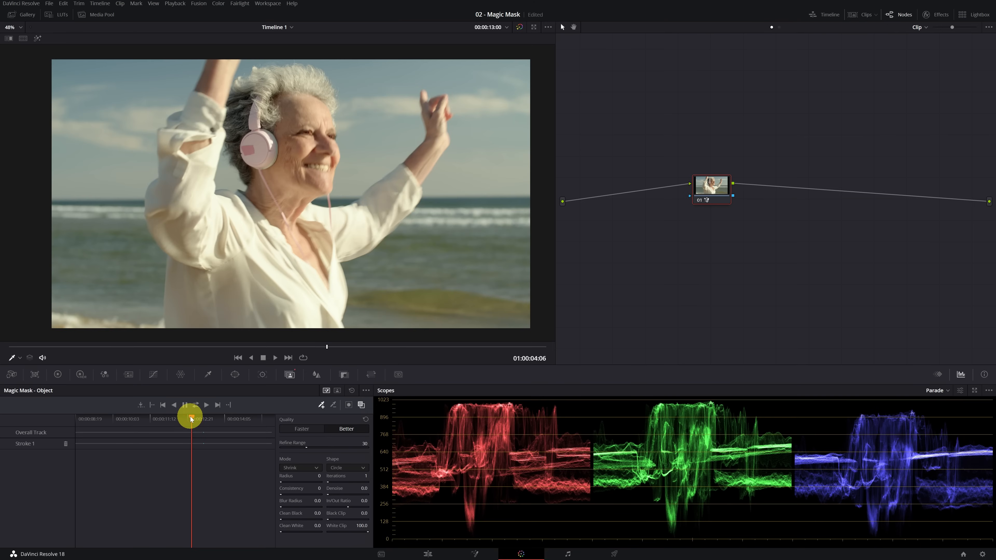
left_click_drag(449, 222, 451, 221)
left_click_drag(193, 419, 203, 419)
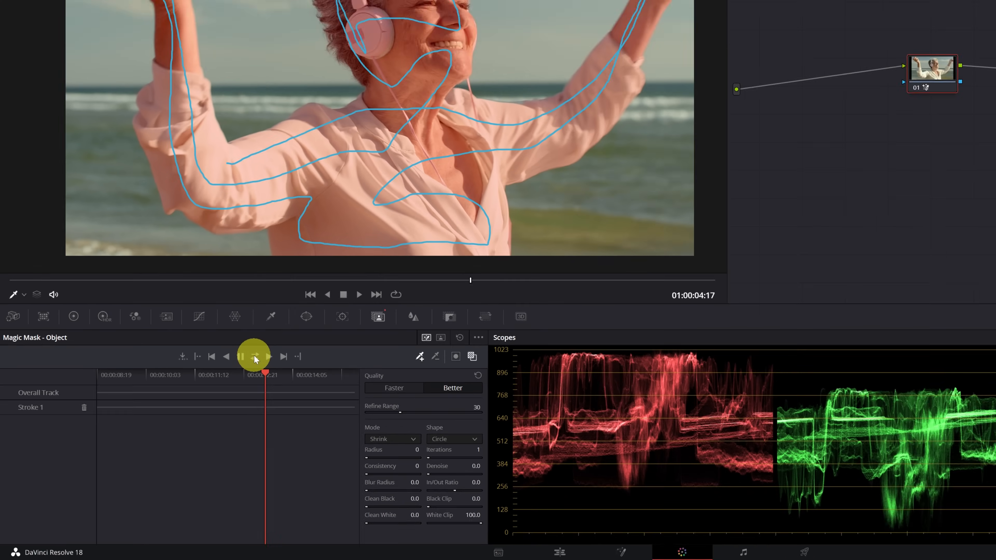
Track the mask forward and backward through the whole clip, and hide the mask overlay after checking the tracked frames.
left_click(290, 328)
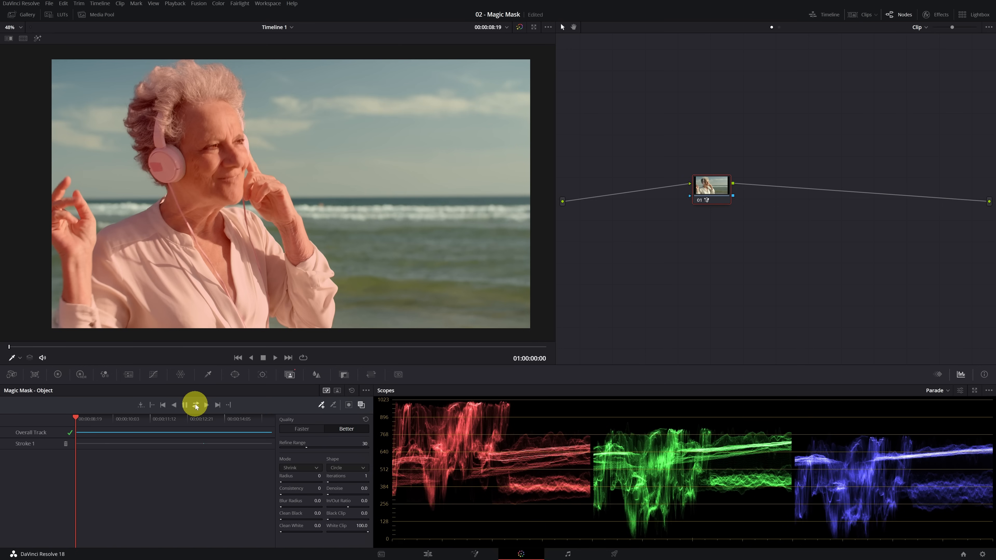
left_click_drag(203, 349, 339, 338)
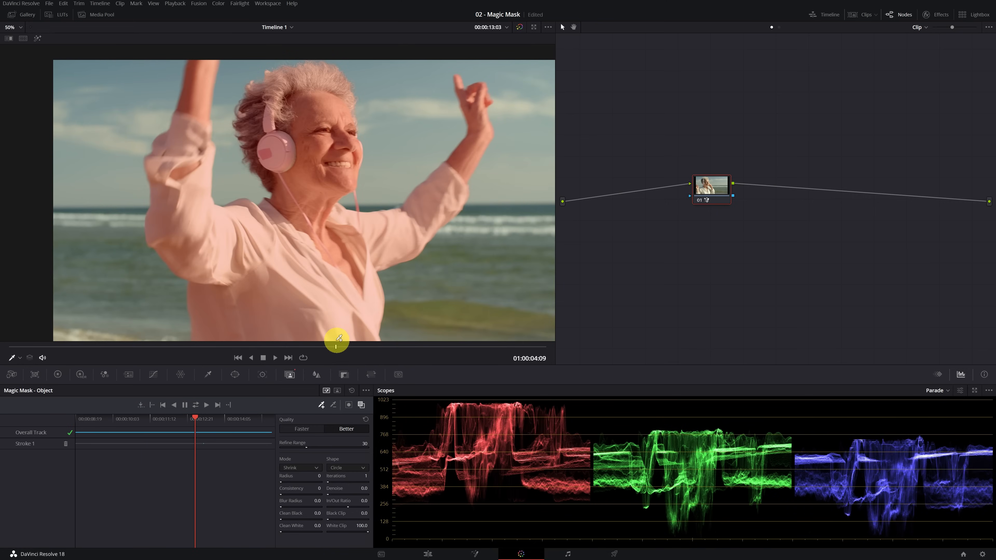
left_click(362, 406)
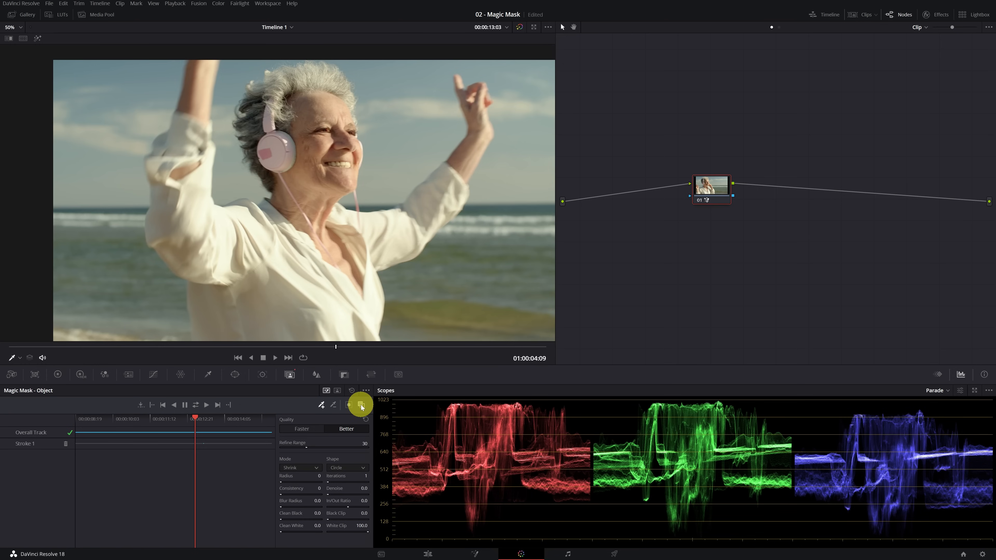
left_click(152, 375)
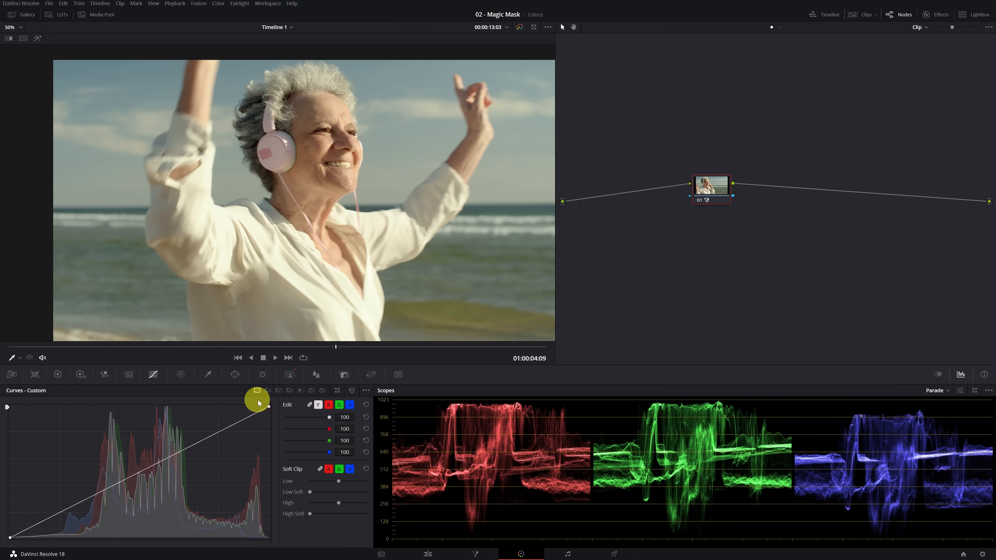
mouse_move(269, 408)
left_mouse_down()
mouse_move(138, 401)
mouse_move(276, 412)
mouse_move(277, 440)
mouse_move(270, 409)
left_mouse_up()
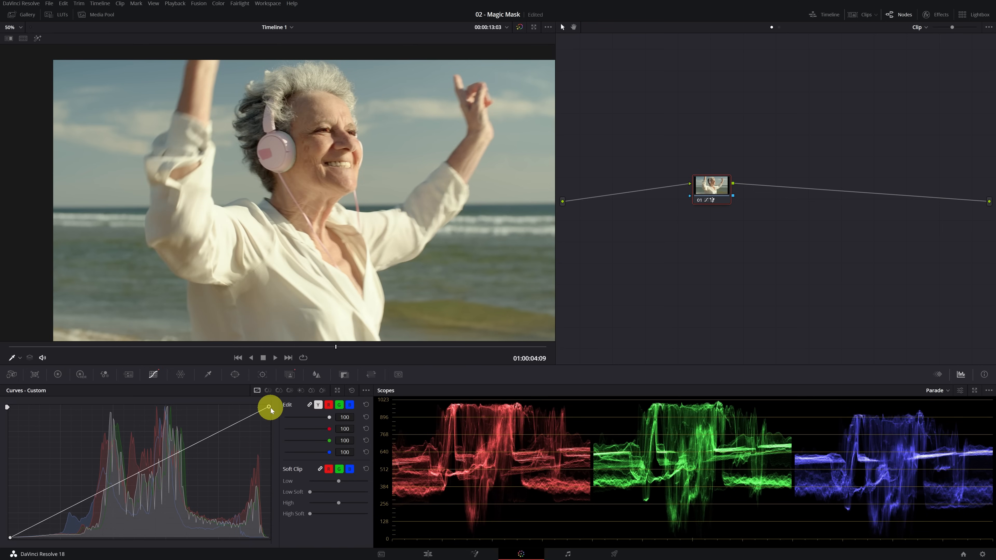
left_click(58, 374)
mouse_move(86, 405)
left_mouse_down()
mouse_move(246, 402)
mouse_move(87, 402)
left_mouse_up()
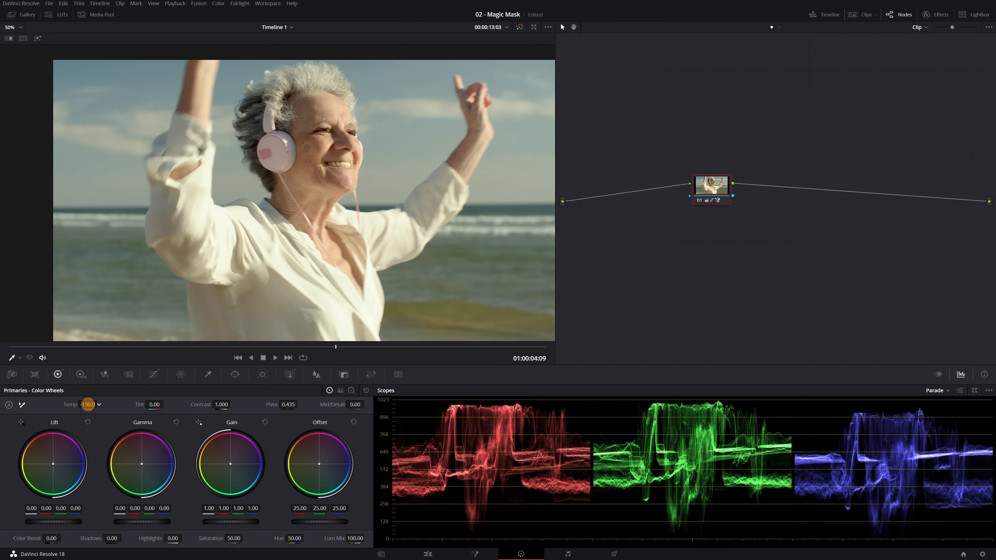
mouse_move(138, 460)
left_mouse_down()
mouse_move(200, 427)
mouse_move(82, 416)
mouse_move(144, 427)
mouse_move(164, 505)
mouse_move(142, 460)
left_mouse_up()
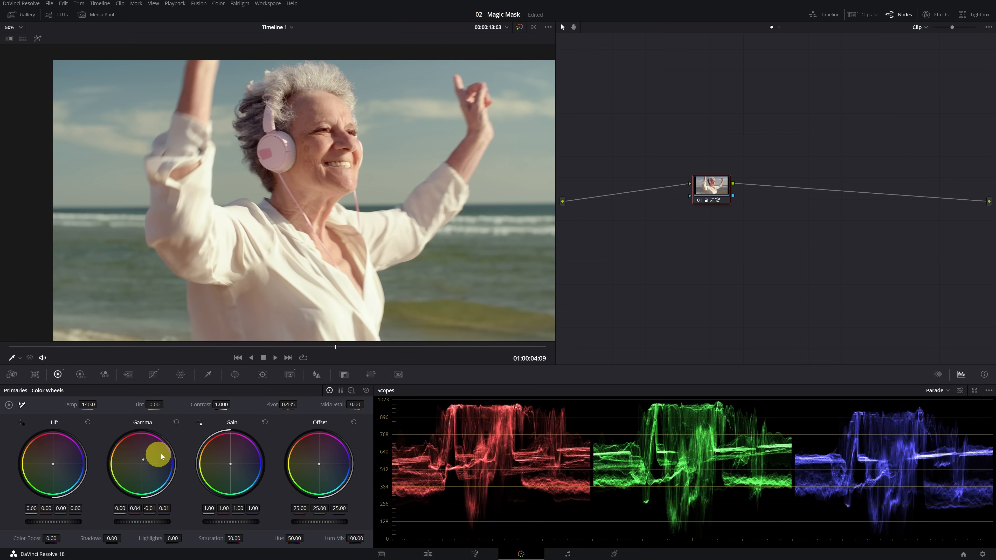
left_click(363, 392)
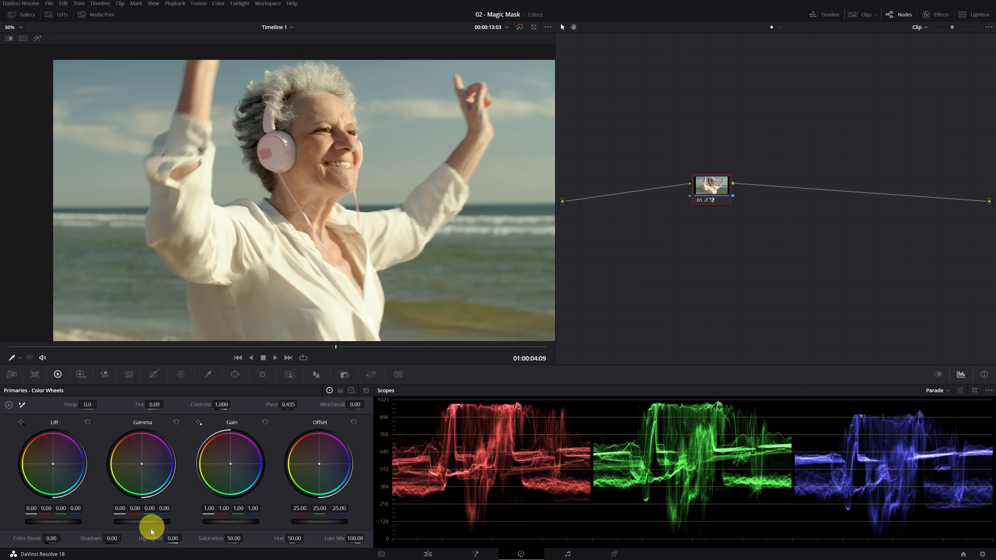
Set Color Boost to -100 on the masked node and check the desaturated woman across other frames.
left_click_drag(54, 538, 365, 267)
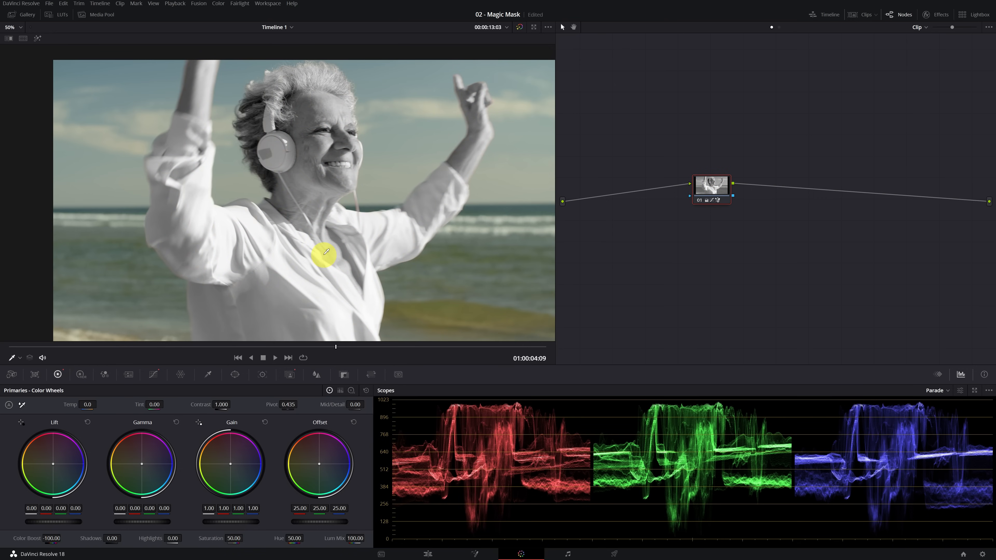
left_click_drag(186, 344, 374, 347)
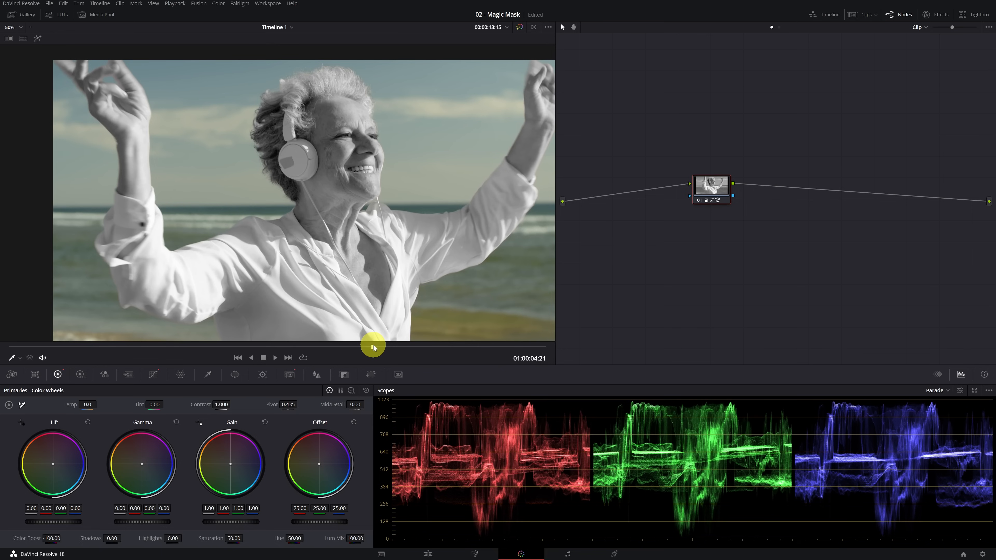
Invert the woman's Magic Mask so the desaturation affects the beach background instead of her.
left_click(290, 376)
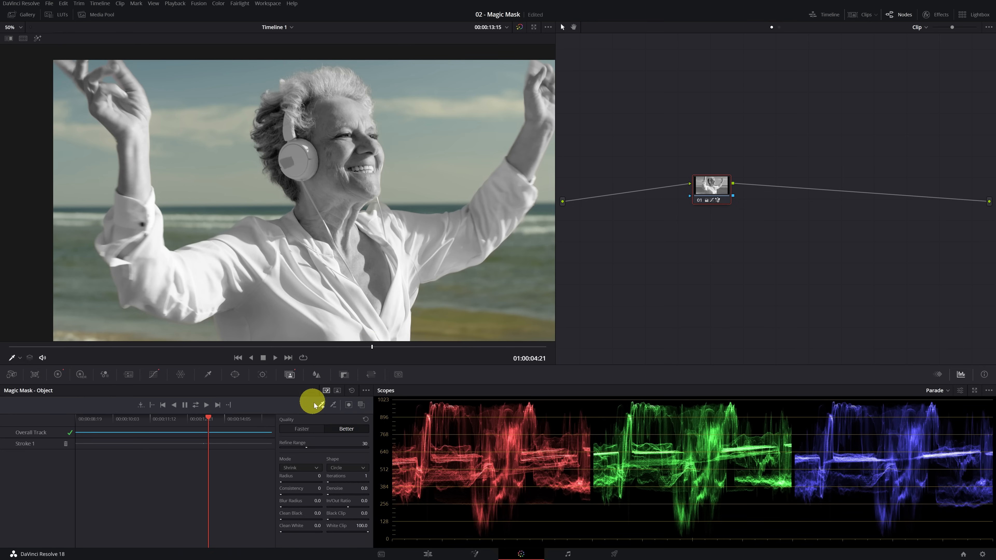
left_click(348, 406)
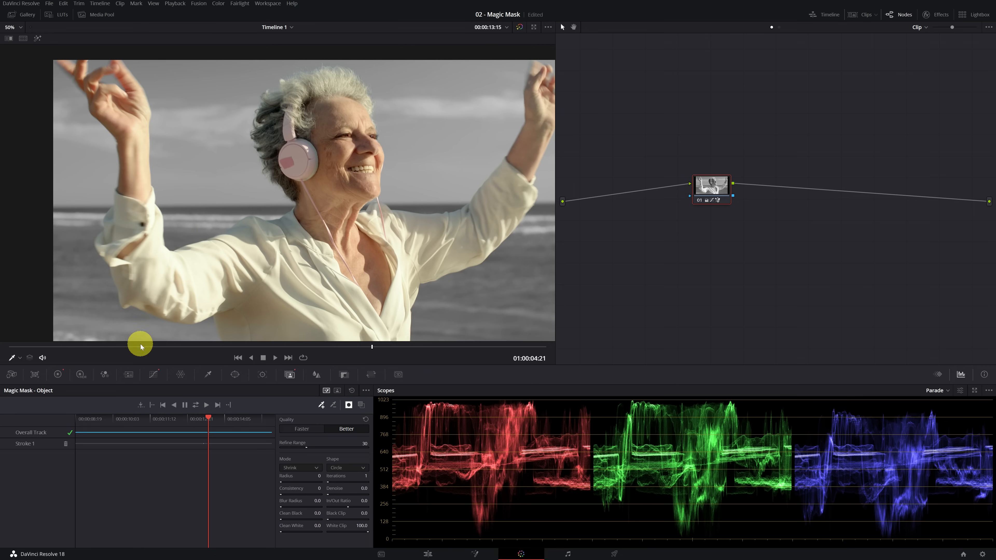
left_click(58, 374)
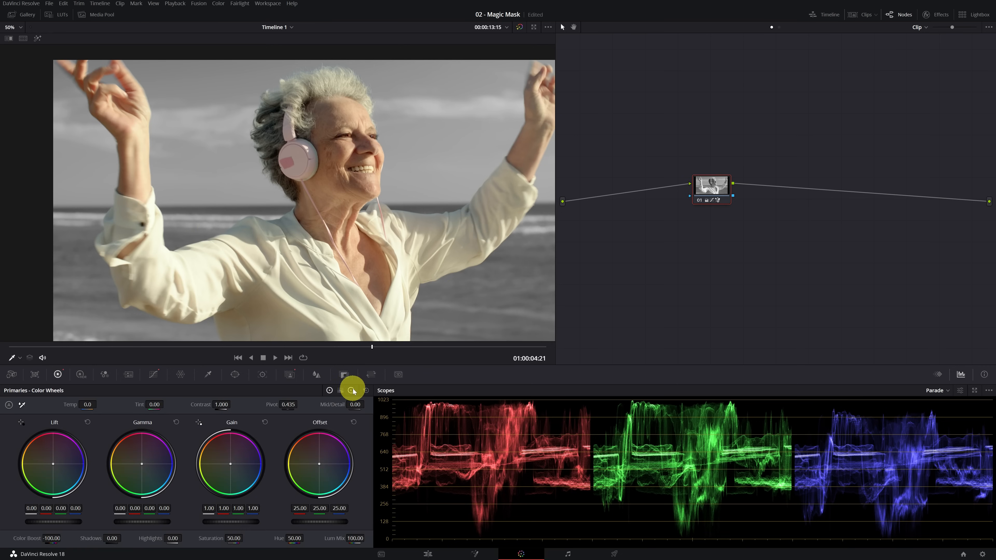
Reset the primary corrections, try a warm Gain tint on the background with red 1.14, green 0.99 and blue 0.71, and reset them again.
left_click(364, 391)
mouse_move(227, 465)
left_mouse_down()
mouse_move(186, 456)
mouse_move(222, 425)
mouse_move(202, 501)
mouse_move(222, 502)
mouse_move(175, 436)
mouse_move(151, 423)
mouse_move(229, 461)
left_mouse_up()
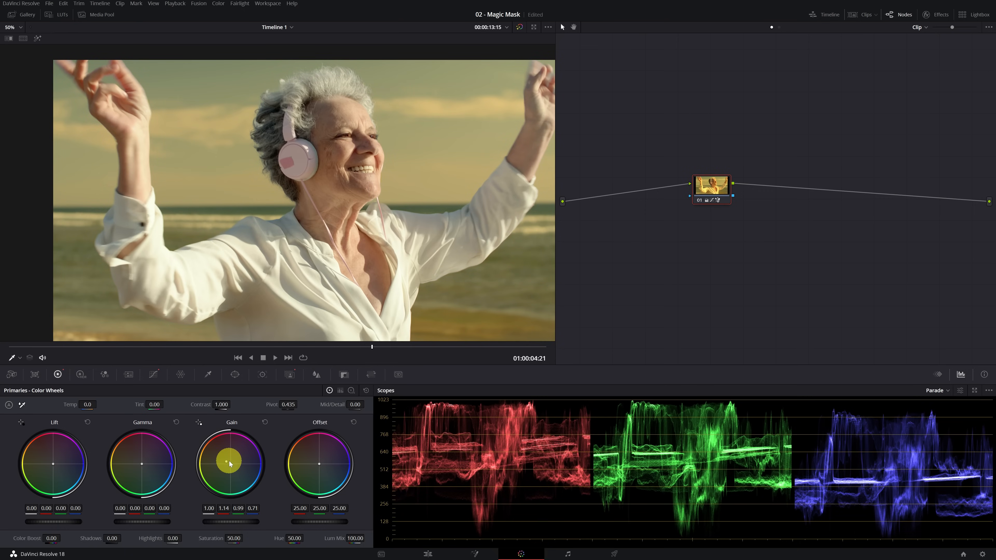
left_click(365, 391)
Add an alpha output to the node graph, connect the masked node's alpha to it to cut out the woman, and check the cutout across frames.
left_click(291, 375)
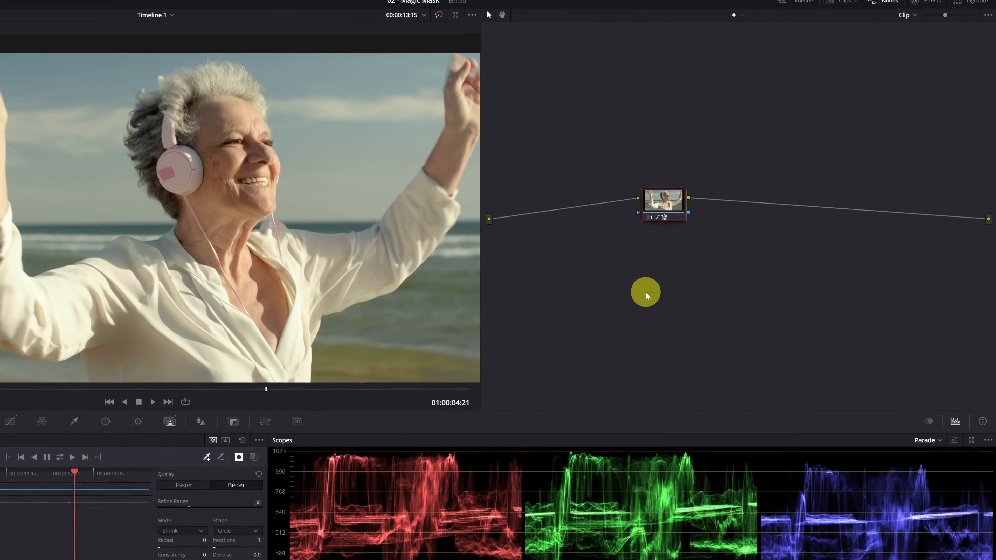
right_click(696, 264)
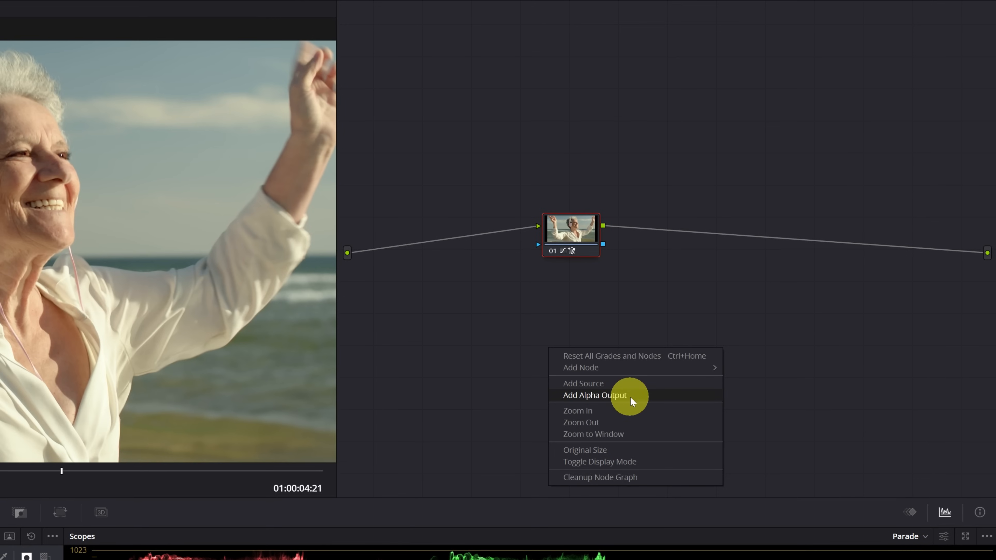
left_click(632, 394)
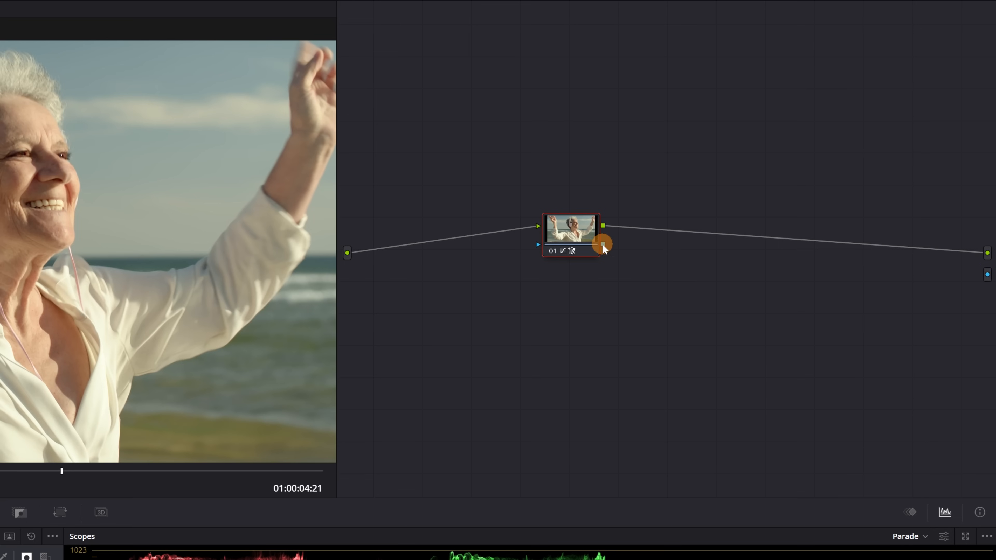
left_click_drag(623, 258, 864, 270)
left_click_drag(963, 272, 988, 274)
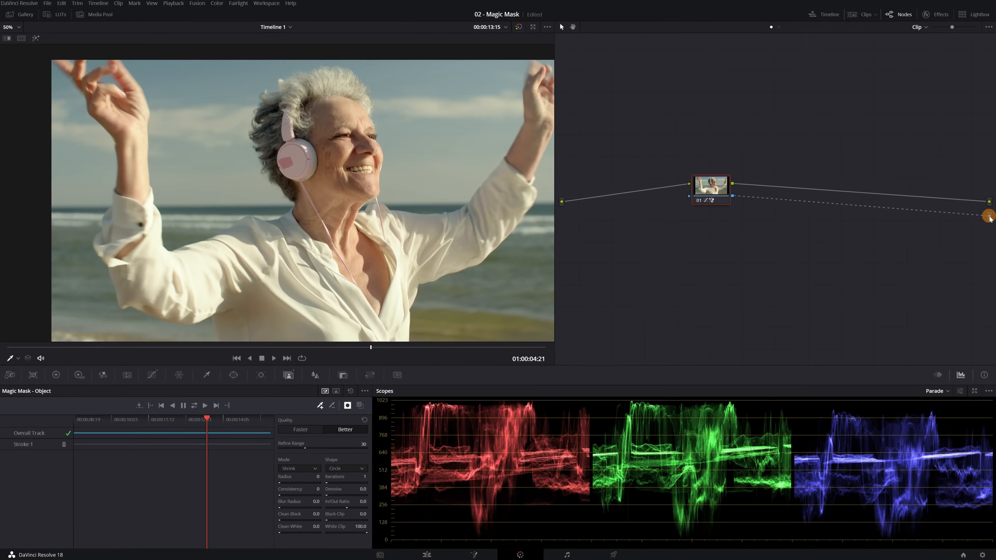
left_click_drag(989, 217, 990, 217)
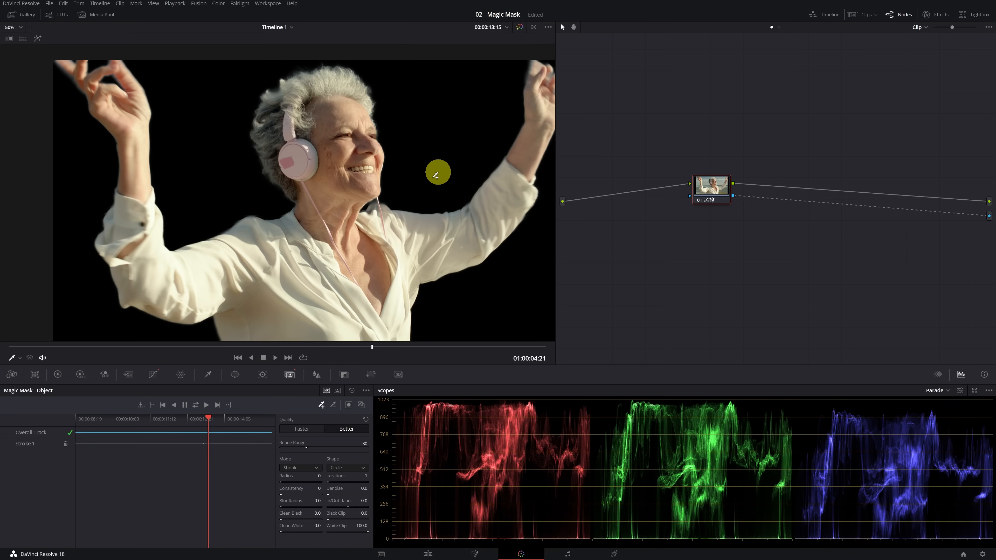
left_click_drag(77, 348, 383, 358)
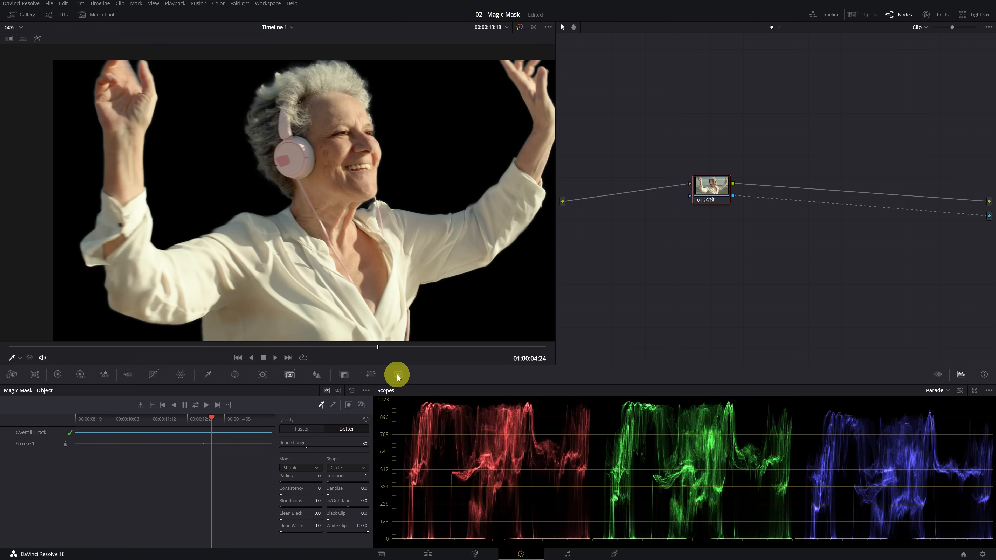
In the edit timeline, preview the Pexels Videos 2022395.mp4 clip and move it on V1 to the timeline start, directly beneath the woman's clip.
left_click(427, 554)
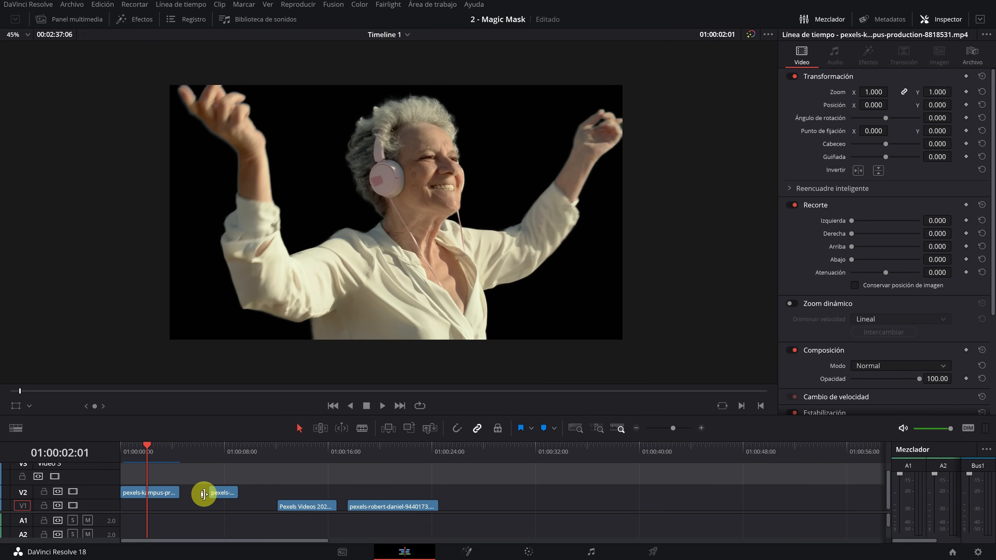
left_click_drag(156, 456, 305, 465)
left_click_drag(296, 508, 132, 507)
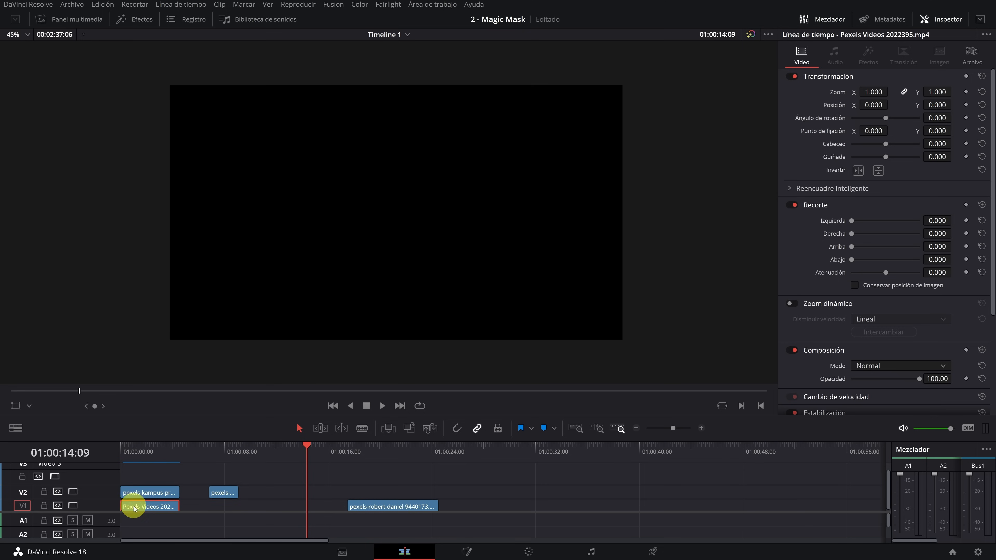
Play the composite of the woman over the new background from the timeline start in full screen.
left_click(143, 457)
left_click_drag(144, 458, 118, 454)
key("space")
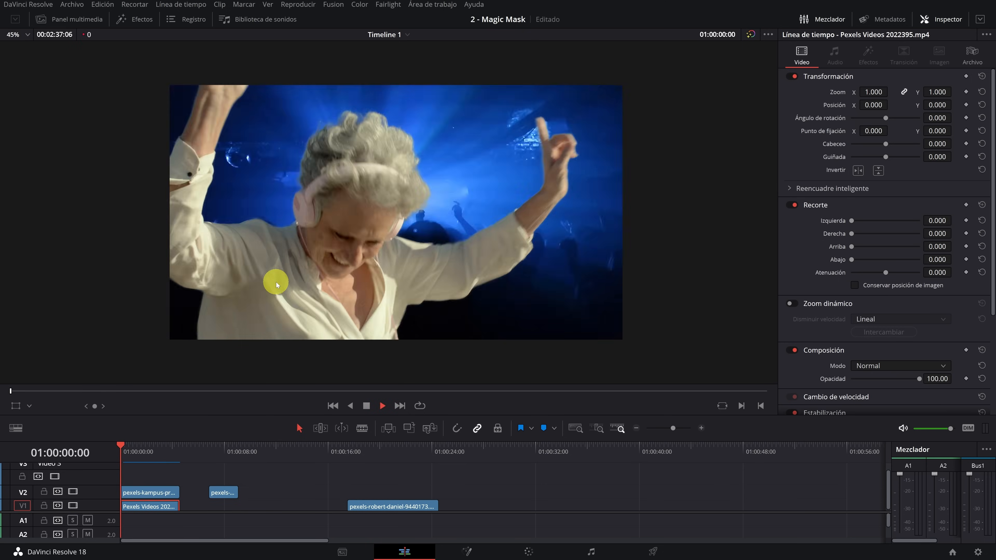
key("ctrl+f")
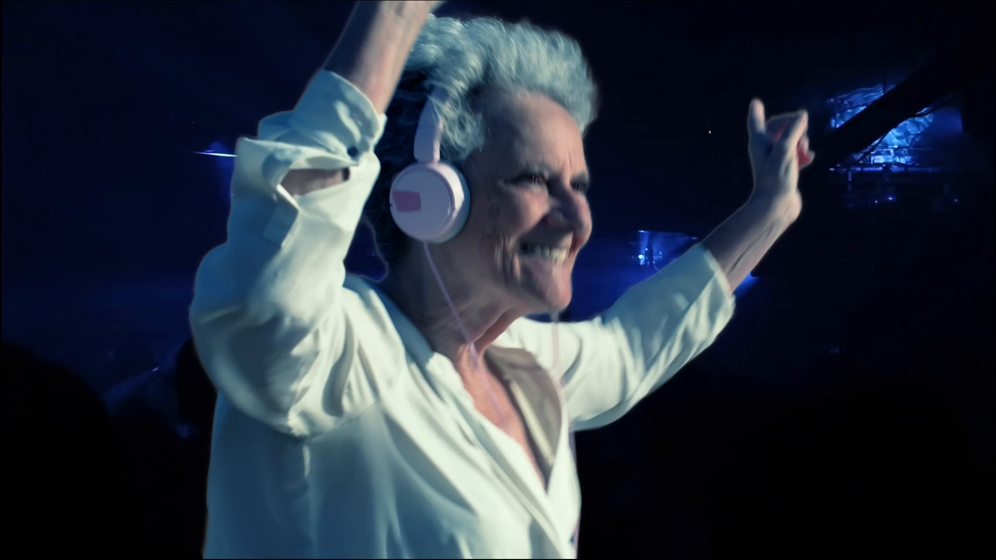